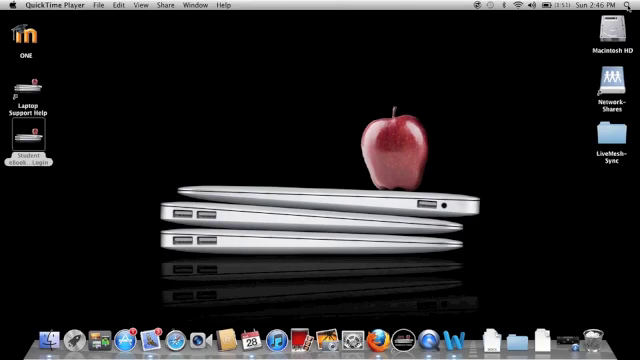
# Search Spotlight for 'hyperbole' and open its full entry in Dictionary.
pyautogui.click(627, 5)
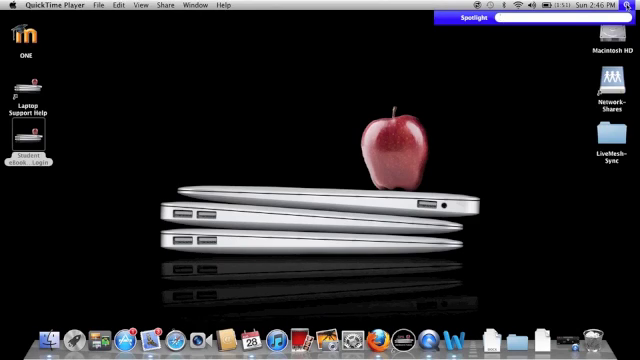
pyautogui.write('hyper')
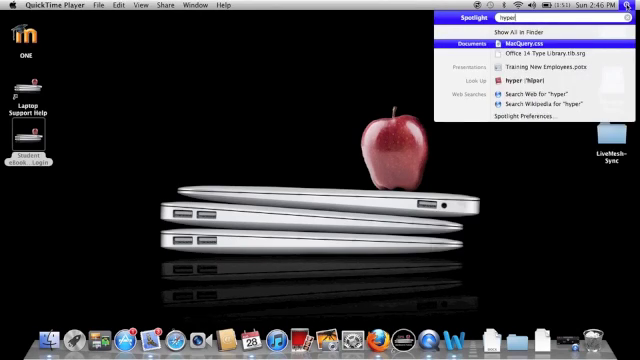
pyautogui.write('bole')
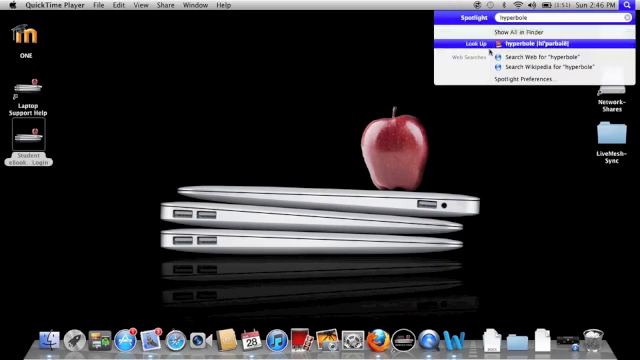
pyautogui.moveTo(535, 43)
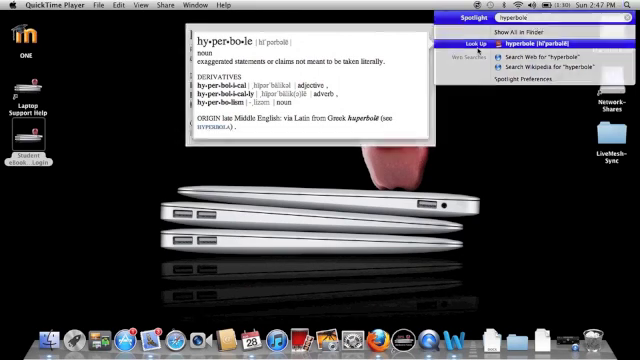
pyautogui.click(478, 50)
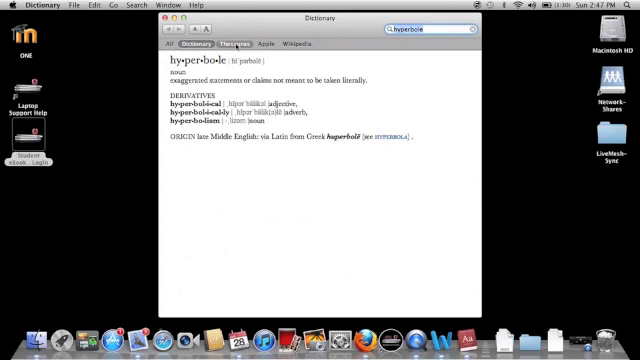
# Show the Thesaurus listing for hyperbole, with synonyms like exaggeration and antonym understatement.
pyautogui.click(236, 44)
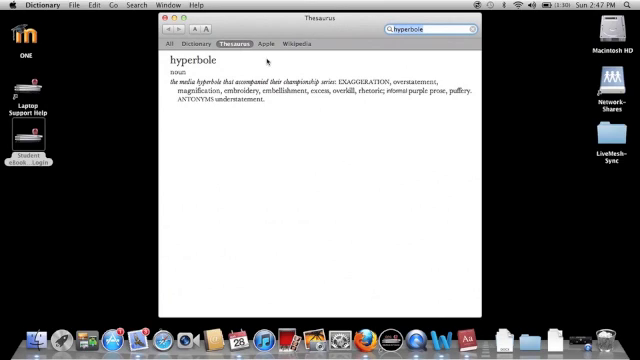
# View the Apple source (no entries for hyperbole), then the Wikipedia article on Hyperbole.
pyautogui.click(266, 44)
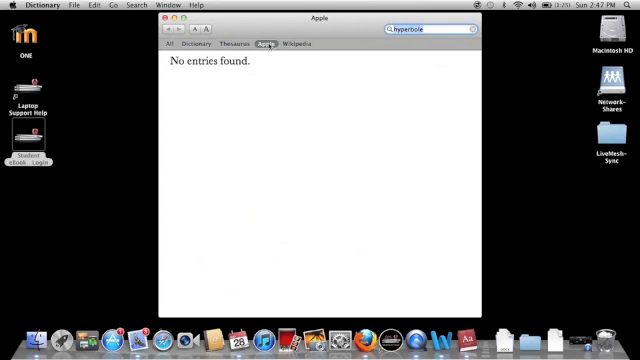
pyautogui.click(297, 44)
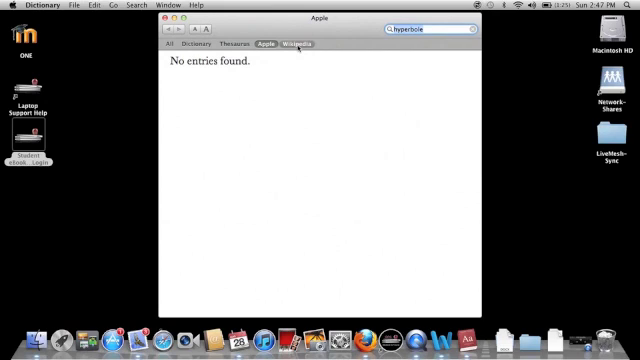